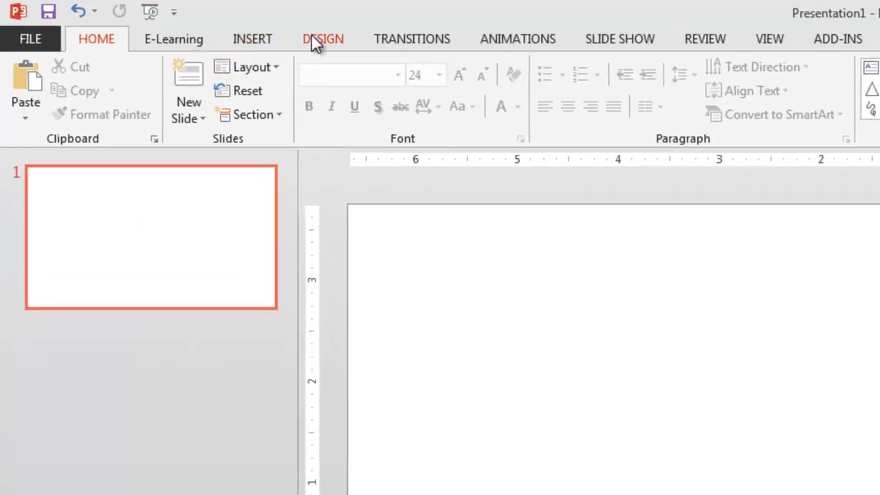
# - Apply the dark teal theme with the red top-right tab from the Design themes gallery
pyautogui.click(313, 38)
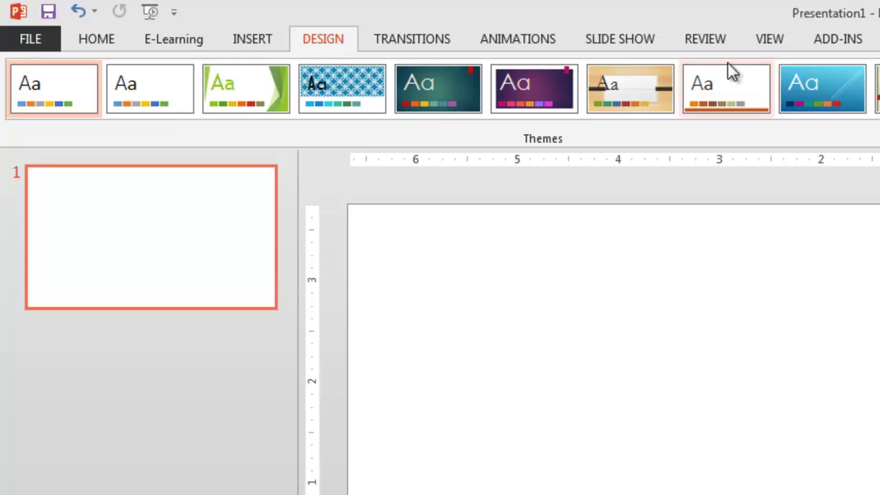
pyautogui.click(446, 76)
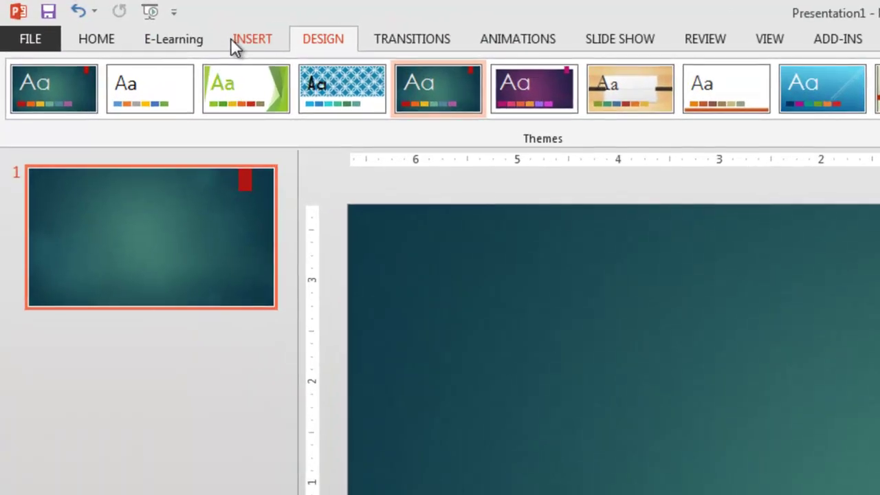
# - Draw a large red oval circle in the upper-left area of the slide and deselect it
pyautogui.click(233, 39)
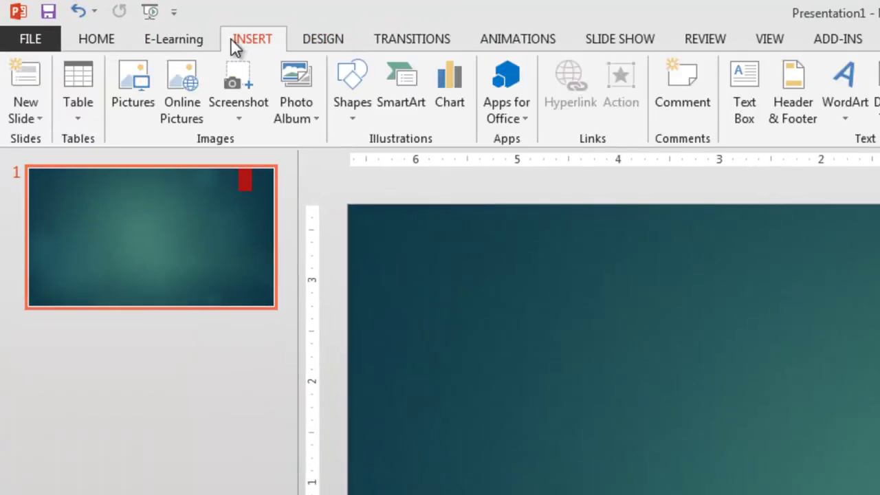
pyautogui.click(351, 74)
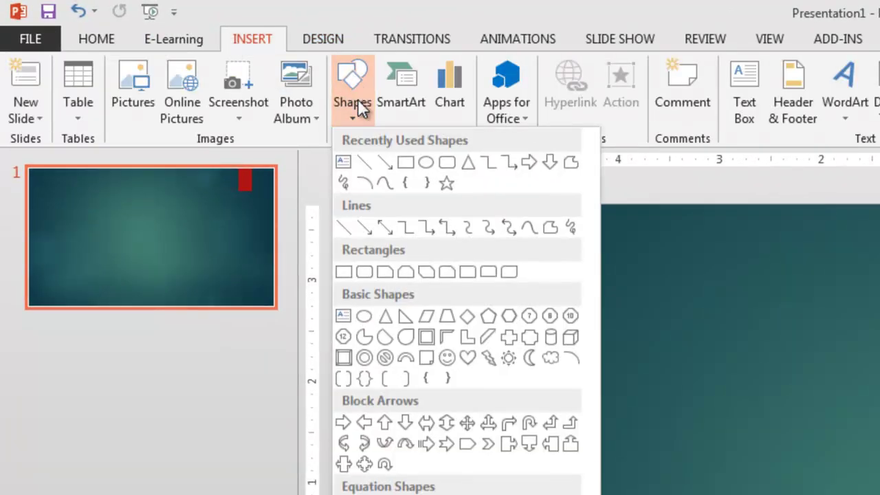
pyautogui.click(363, 315)
pyautogui.moveTo(499, 332); pyautogui.dragTo(649, 492)
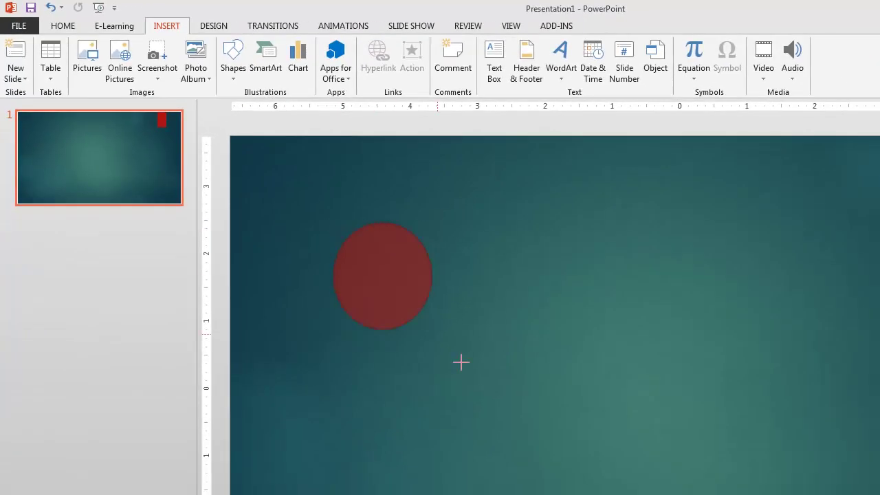
pyautogui.moveTo(461, 362); pyautogui.dragTo(534, 410)
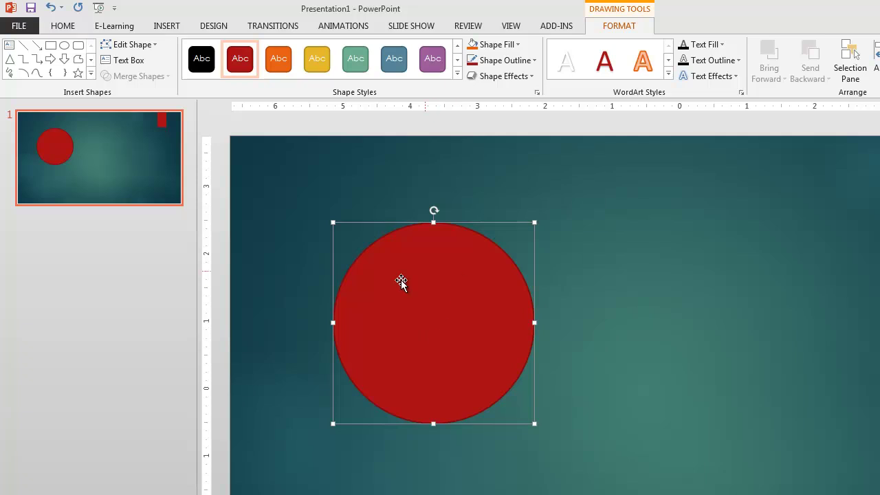
pyautogui.click(643, 341)
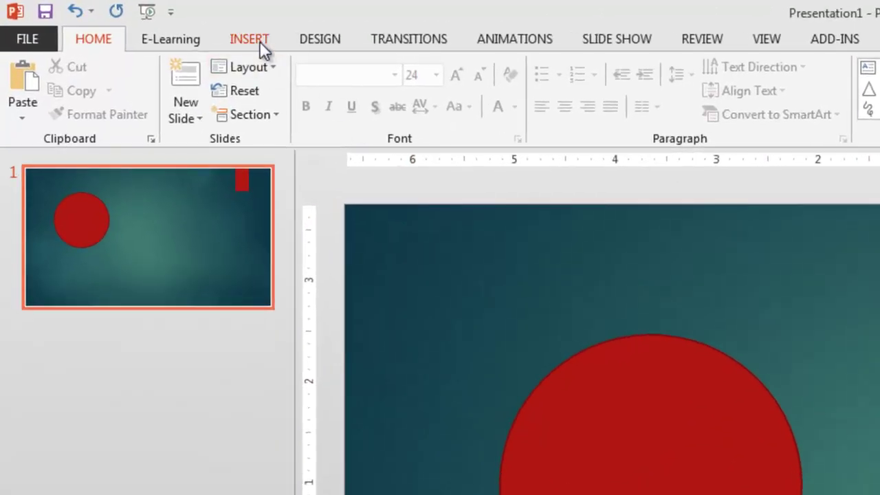
# - Insert the dog photo IMG_0071 from the Mobile Photos folder
pyautogui.click(174, 28)
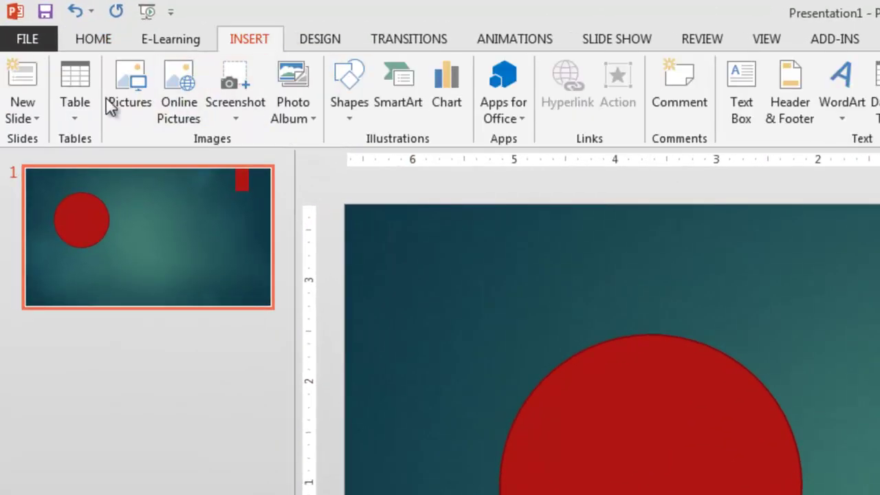
pyautogui.click(130, 84)
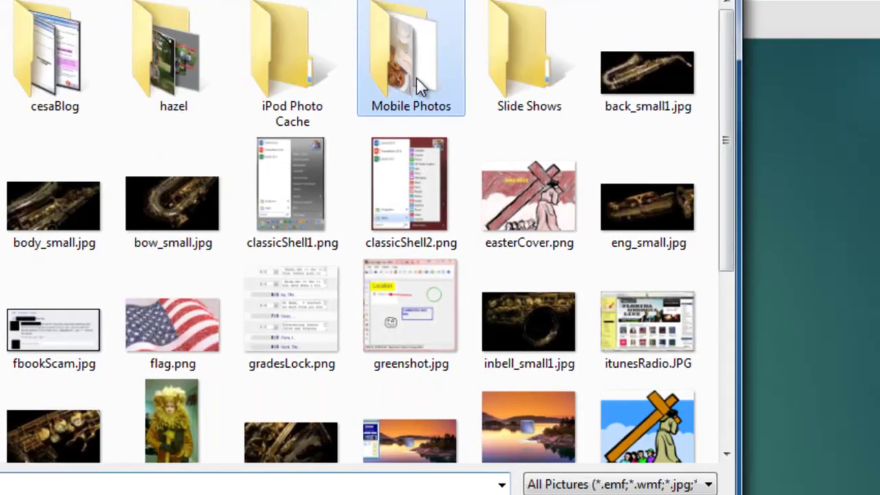
pyautogui.doubleClick(828, 217)
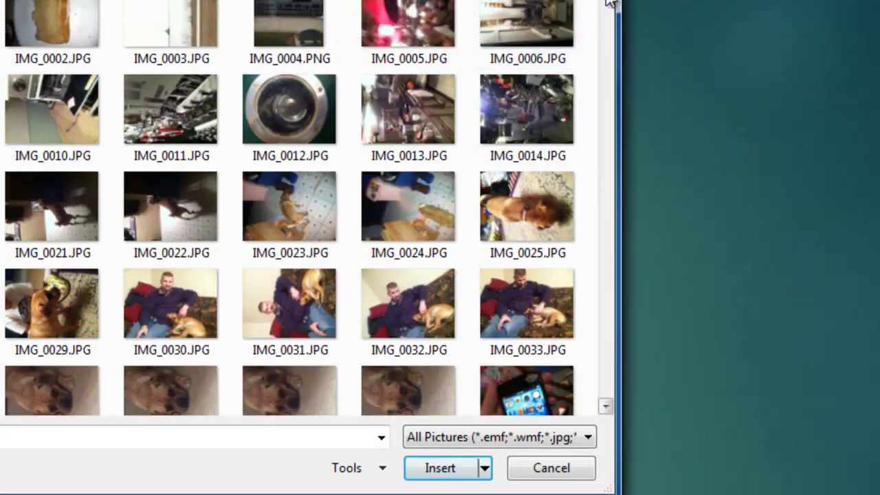
pyautogui.scroll(-5, 614, 31)
pyautogui.scroll(-1, 614, 31)
pyautogui.doubleClick(408, 251)
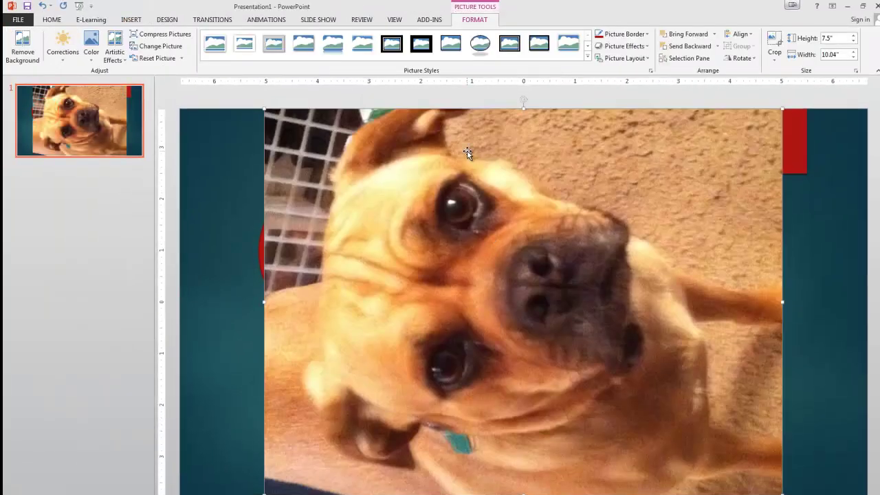
# - Shrink the dog photo, rotate it upright and move it beside the red circle
pyautogui.moveTo(262, 110); pyautogui.dragTo(448, 240)
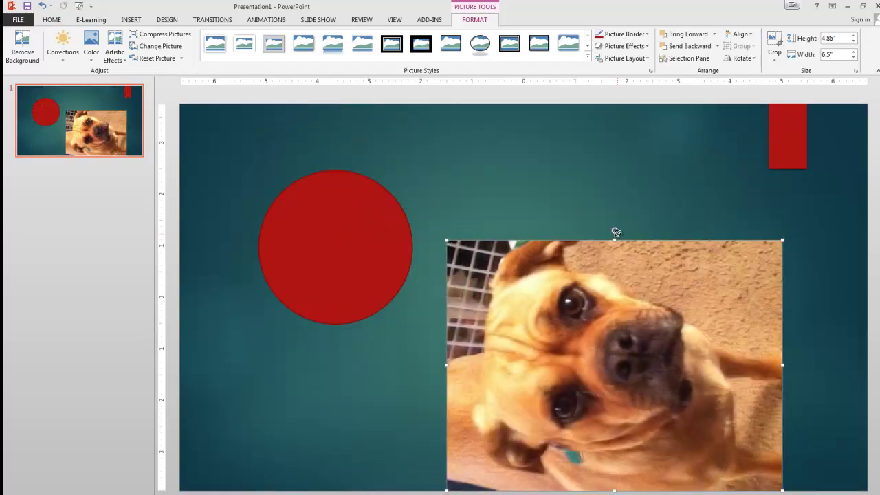
pyautogui.moveTo(615, 228); pyautogui.dragTo(736, 344)
pyautogui.moveTo(647, 376); pyautogui.dragTo(627, 409)
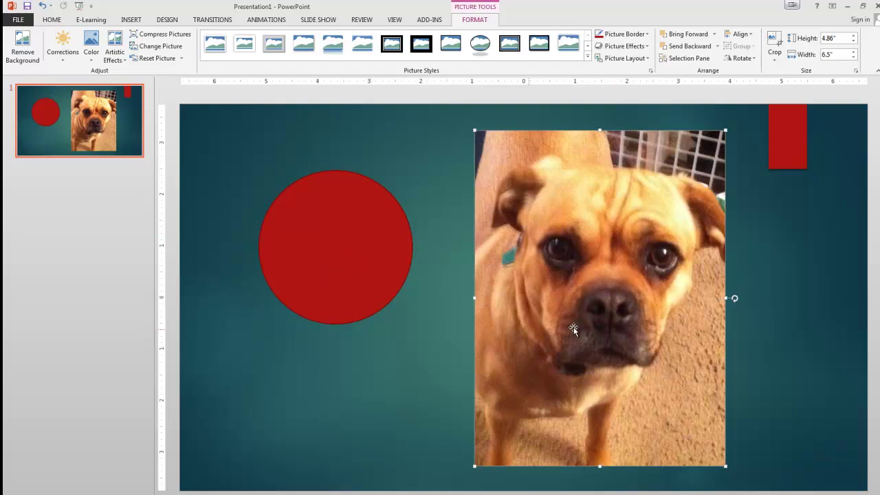
# - Copy the dog photo, then open the red circle's Format Shape fill options
pyautogui.rightClick(576, 155)
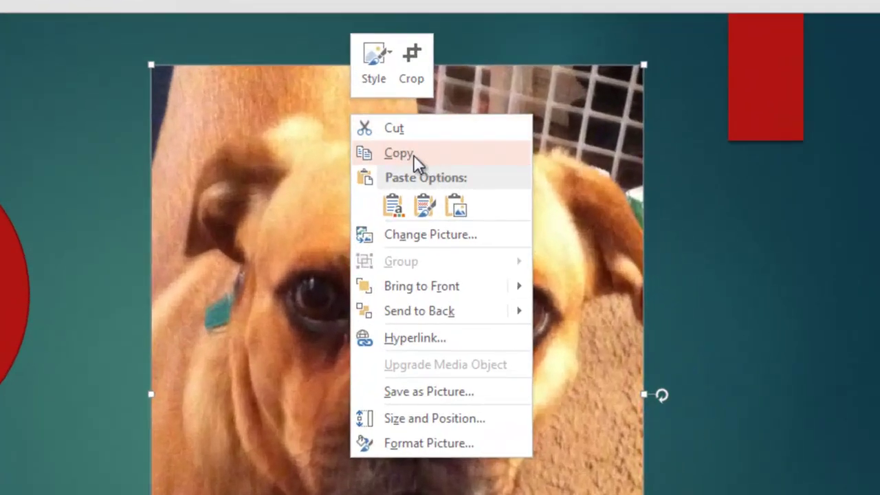
pyautogui.click(409, 155)
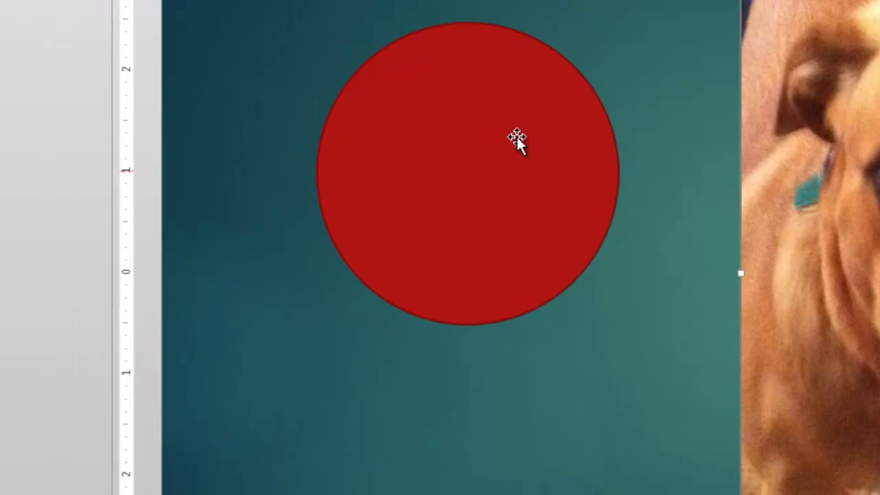
pyautogui.click(471, 192)
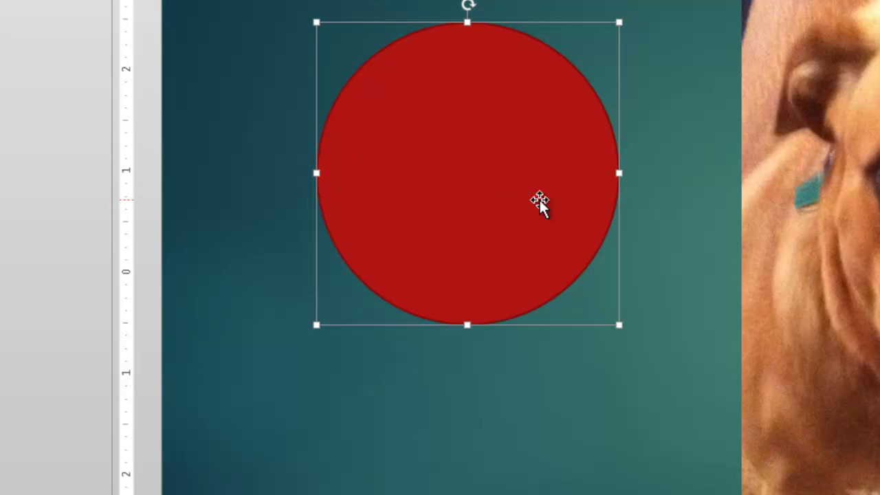
pyautogui.rightClick(468, 92)
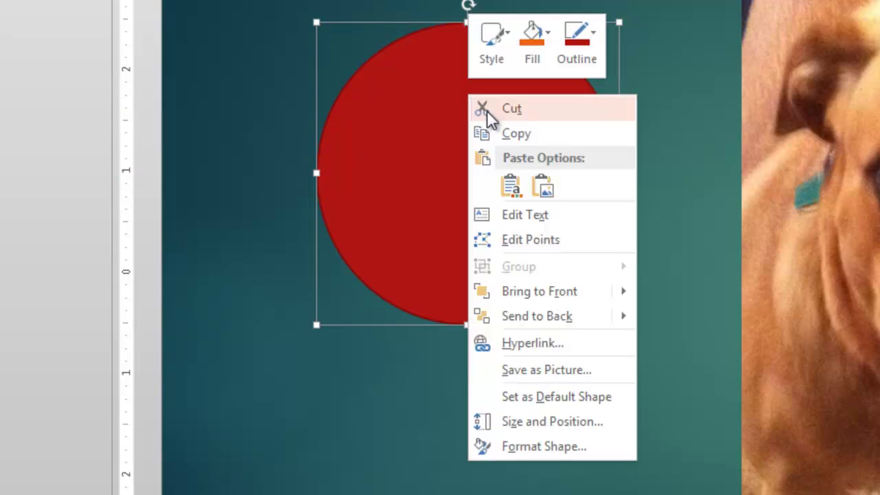
pyautogui.click(575, 447)
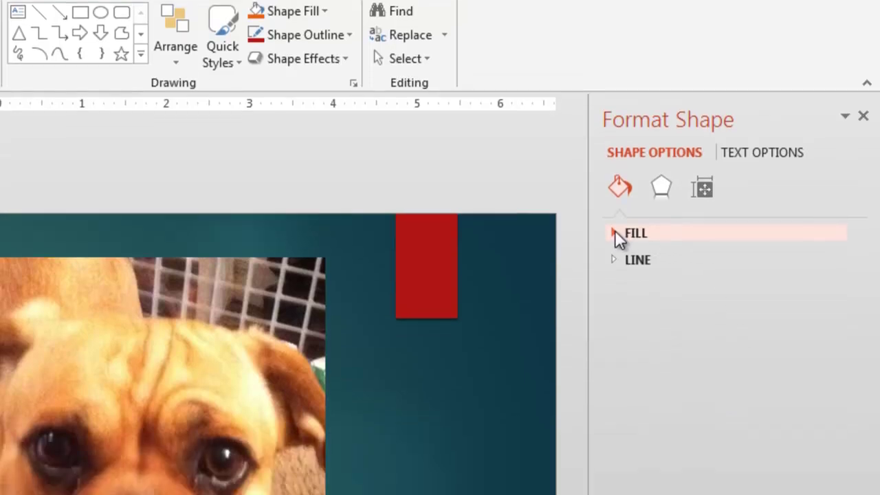
pyautogui.click(616, 289)
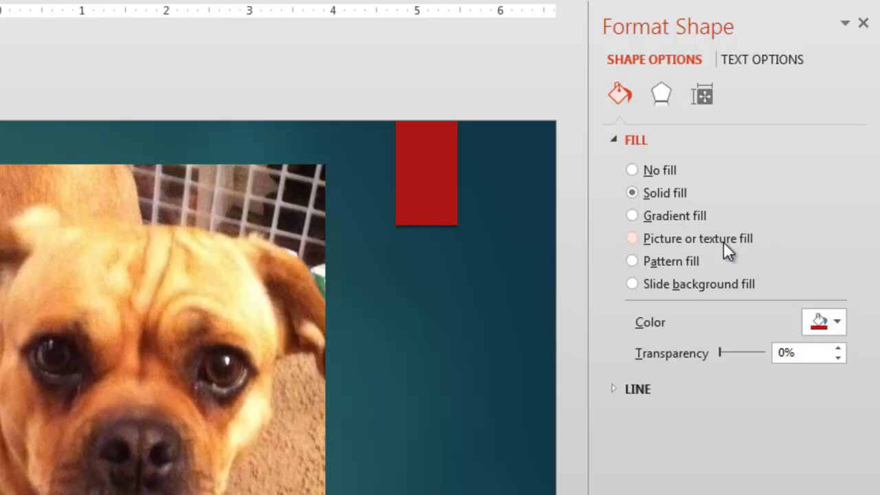
# - Set Picture or texture fill from the Clipboard dog photo with Tile picture as texture checked
pyautogui.click(632, 238)
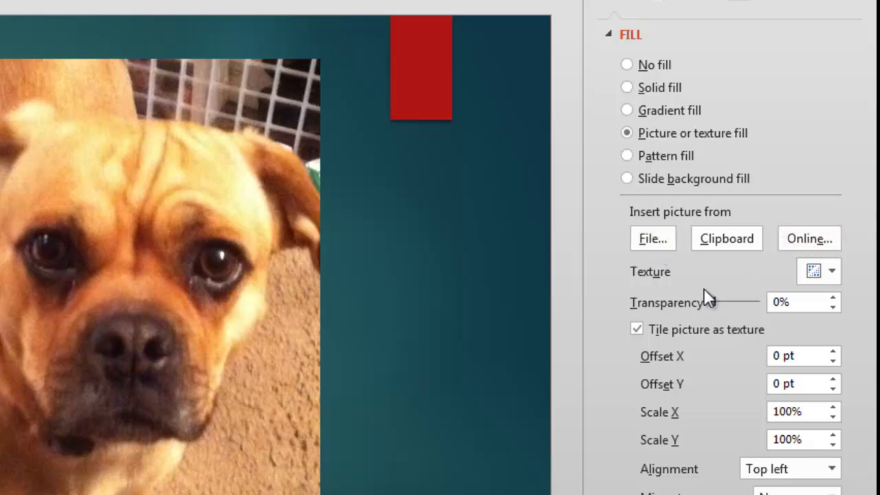
pyautogui.click(721, 241)
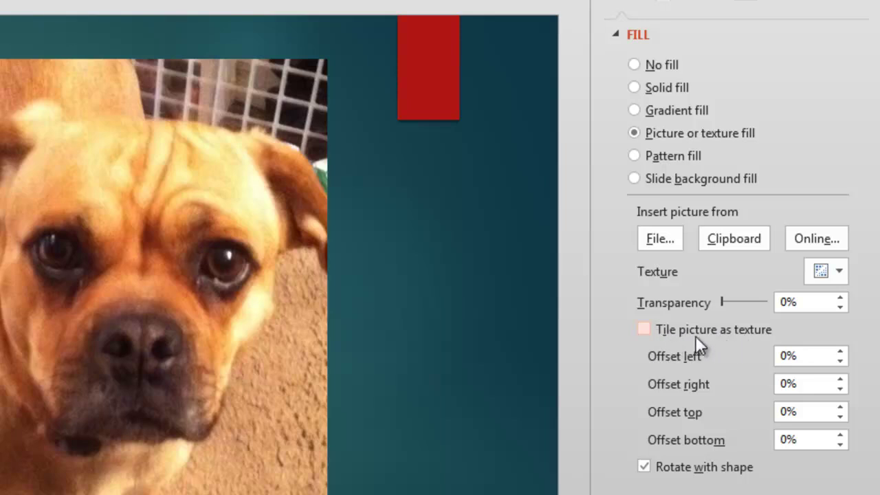
pyautogui.click(644, 330)
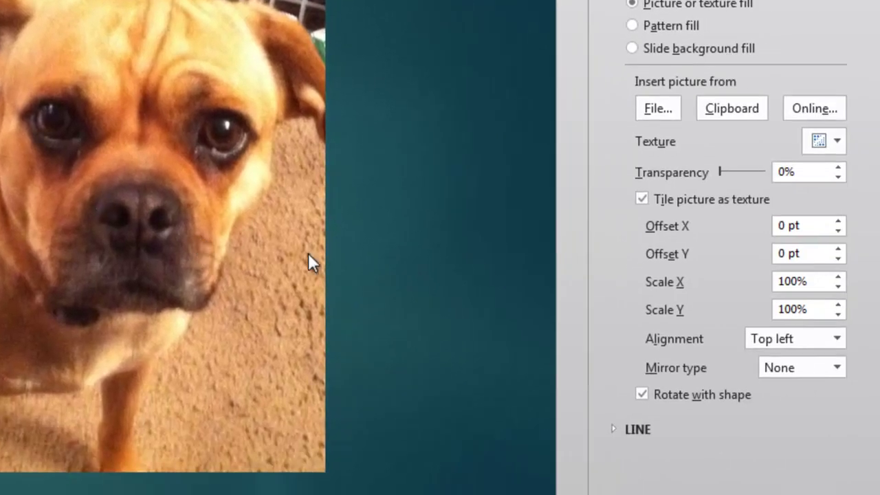
# - Set the tile alignment to Top, then reopen the Alignment list to switch it to Center
pyautogui.click(803, 336)
pyautogui.click(774, 378)
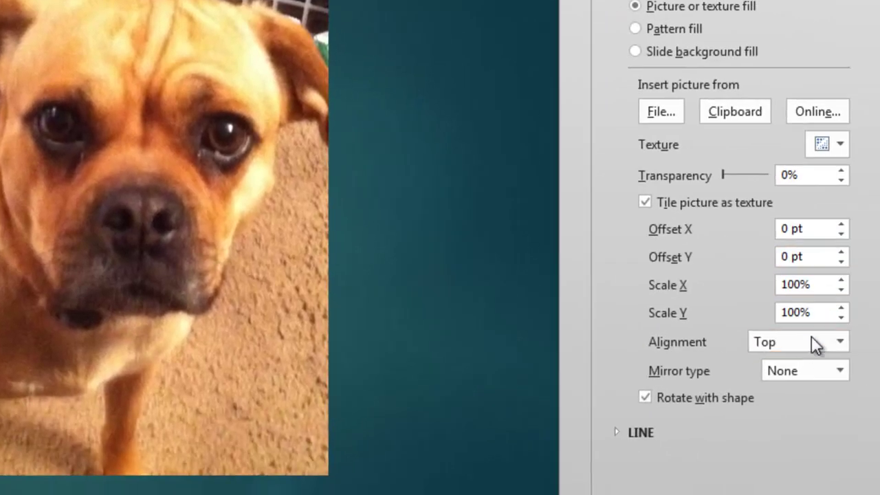
pyautogui.click(811, 337)
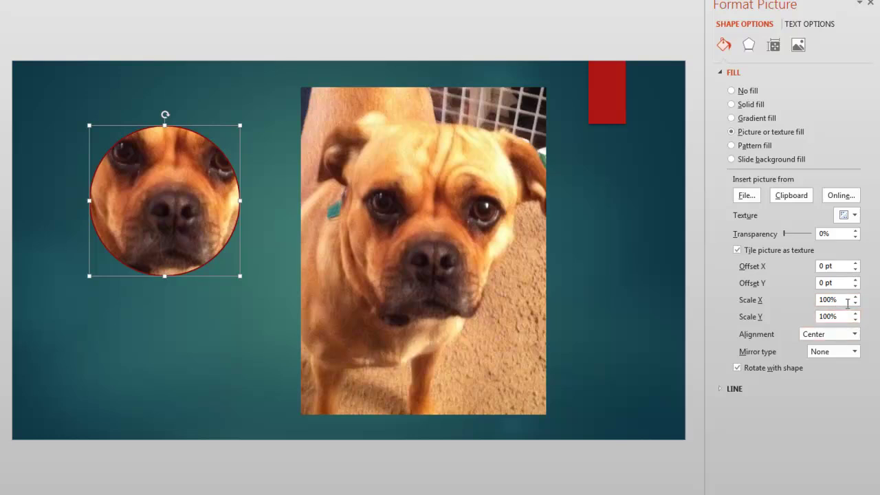
# - Reduce tile Scale X and Scale Y through 90% and 80% down to 70%
pyautogui.moveTo(845, 299); pyautogui.dragTo(816, 303)
pyautogui.write('90')
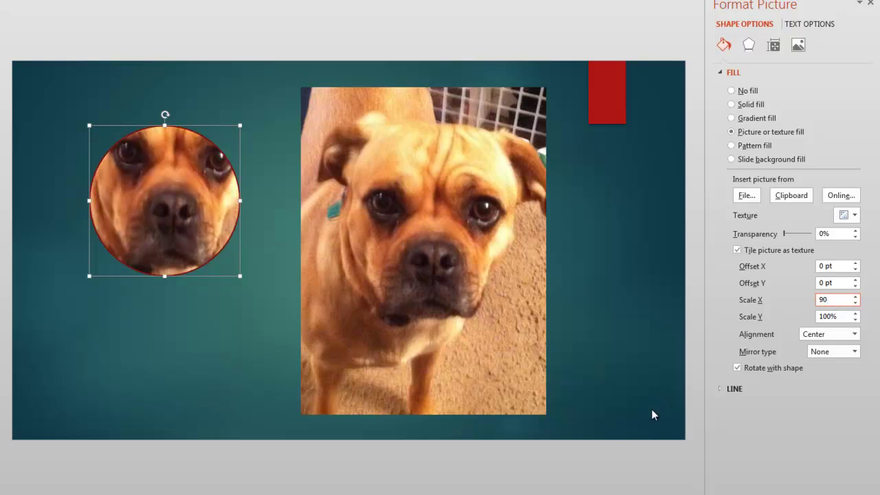
pyautogui.press('Tab')
pyautogui.write('90')
pyautogui.press('Tab')
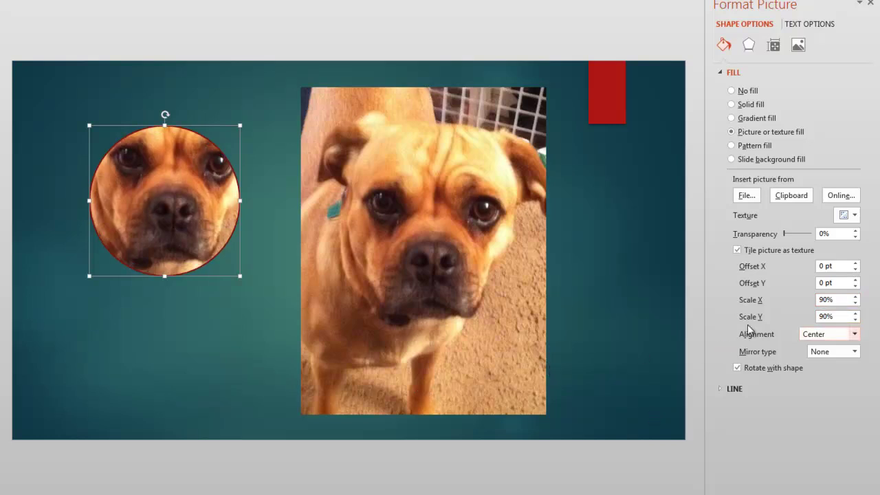
pyautogui.click(828, 300)
pyautogui.write('80')
pyautogui.press('Tab')
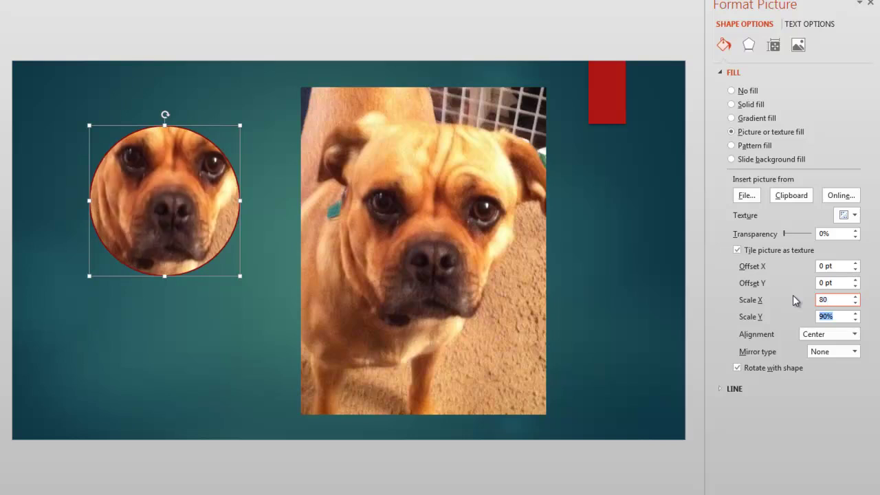
pyautogui.write('80')
pyautogui.press('Tab')
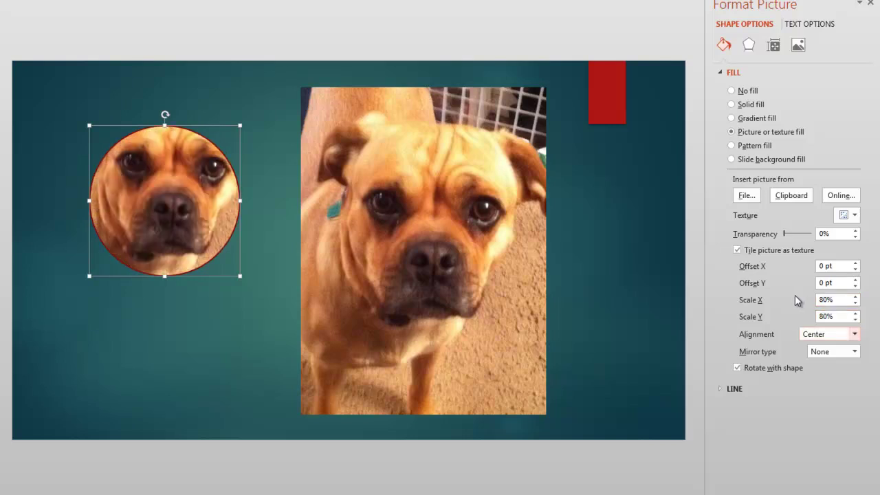
pyautogui.click(828, 300)
pyautogui.write('70')
pyautogui.press('Tab')
pyautogui.write('70')
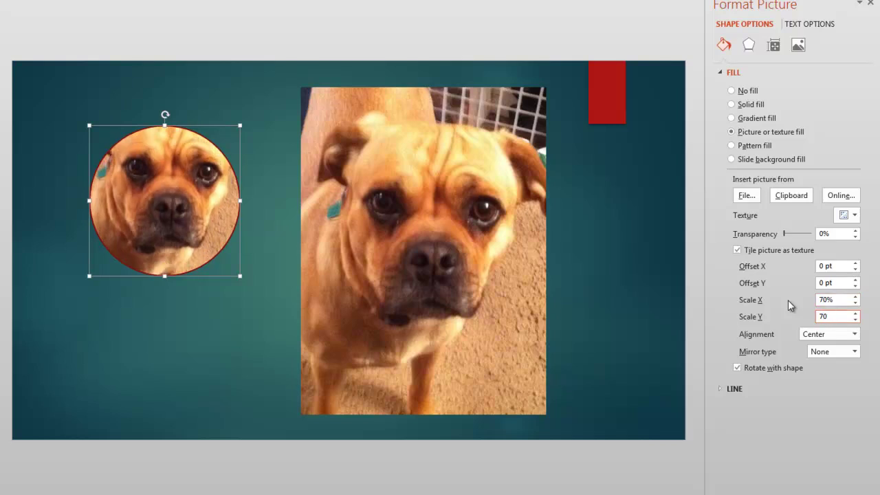
pyautogui.press('Tab')
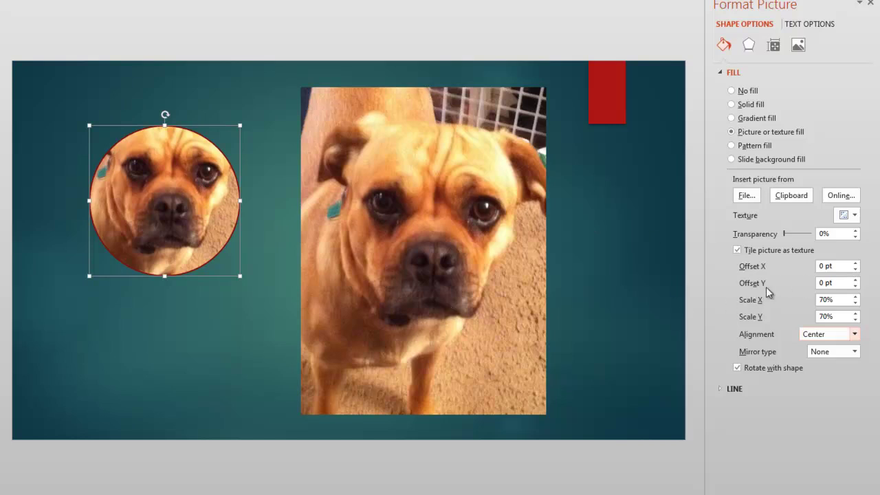
# - Raise the tile Offset Y to 23.5 pt, then select the large dog photo
pyautogui.click(856, 286)
pyautogui.click(856, 280)
pyautogui.click(855, 281)
pyautogui.click(855, 280)
pyautogui.click(856, 281)
pyautogui.click(856, 280)
pyautogui.click(856, 280)
pyautogui.click(855, 280)
pyautogui.click(855, 280)
pyautogui.click(856, 281)
pyautogui.click(856, 280)
pyautogui.click(856, 281)
pyautogui.click(856, 281)
pyautogui.click(855, 281)
pyautogui.click(856, 281)
pyautogui.click(855, 280)
pyautogui.click(856, 280)
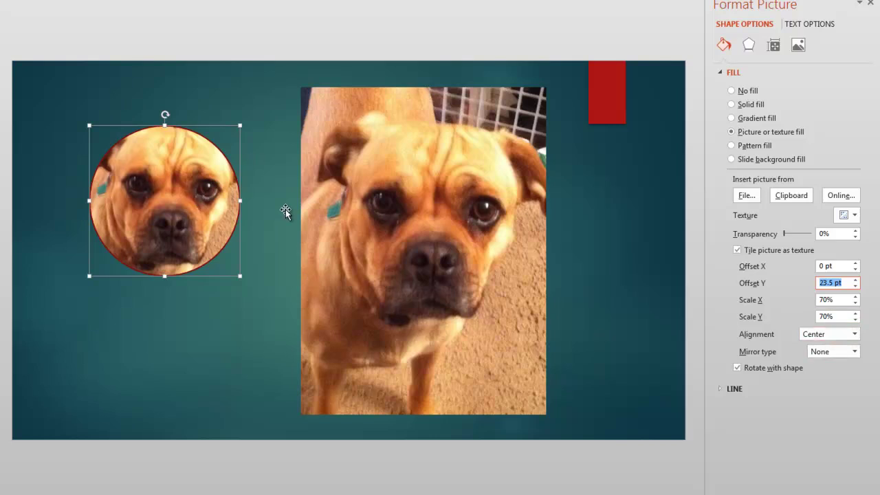
pyautogui.click(421, 246)
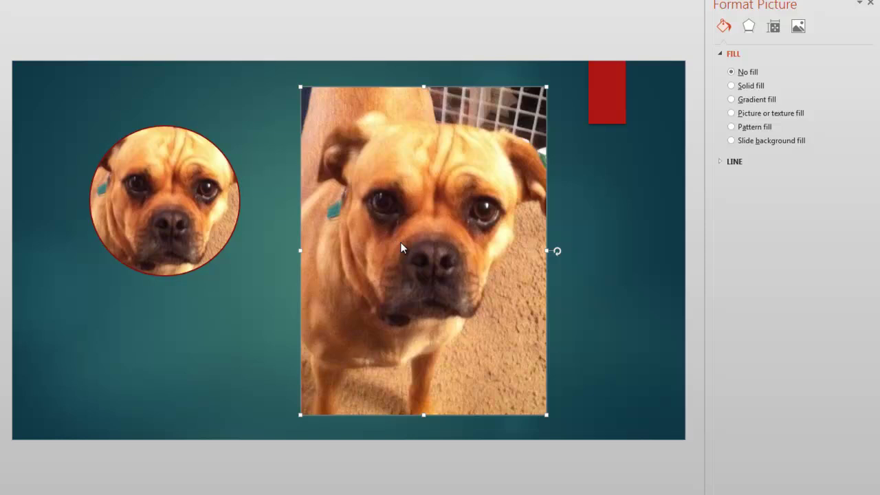
# - Delete the rectangular dog photo and move the dog-filled circle to the top-left corner
pyautogui.press('Delete')
pyautogui.click(171, 203)
pyautogui.moveTo(172, 203); pyautogui.dragTo(100, 150)
pyautogui.click(229, 268)
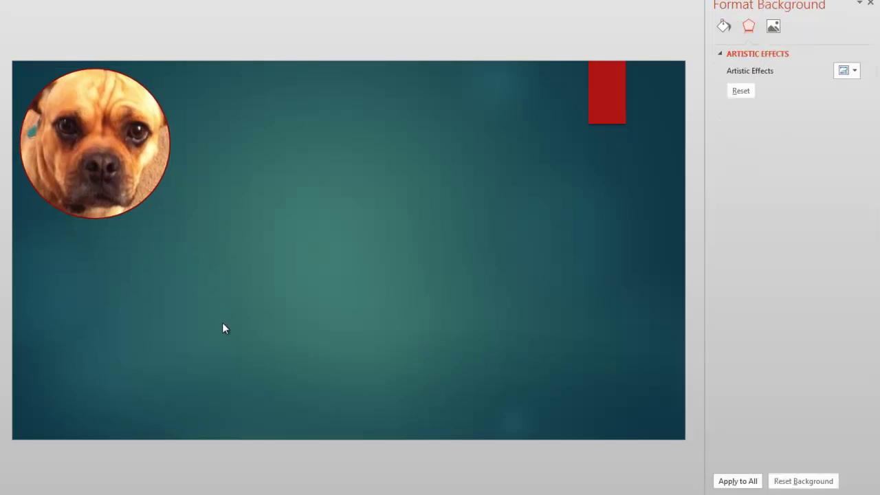